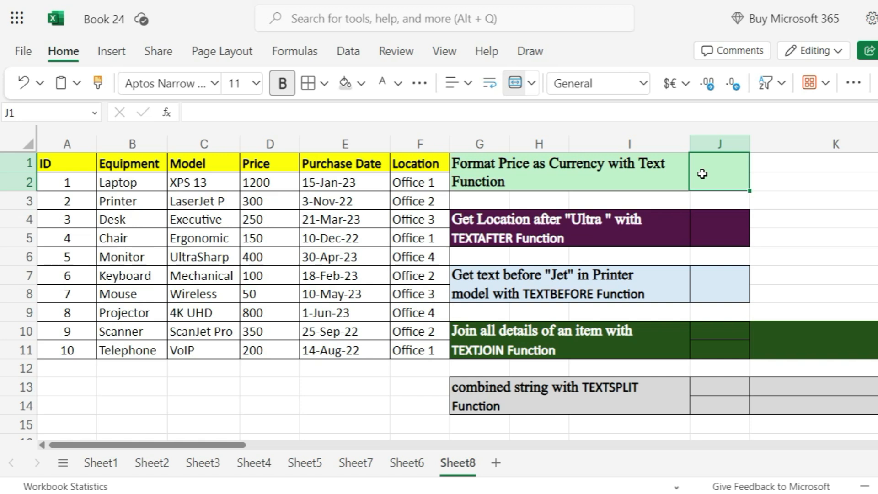
Enter =TEXT(D2,"$#,##0.00") in cell J1 to format the laptop's price as currency
double_click(702, 174)
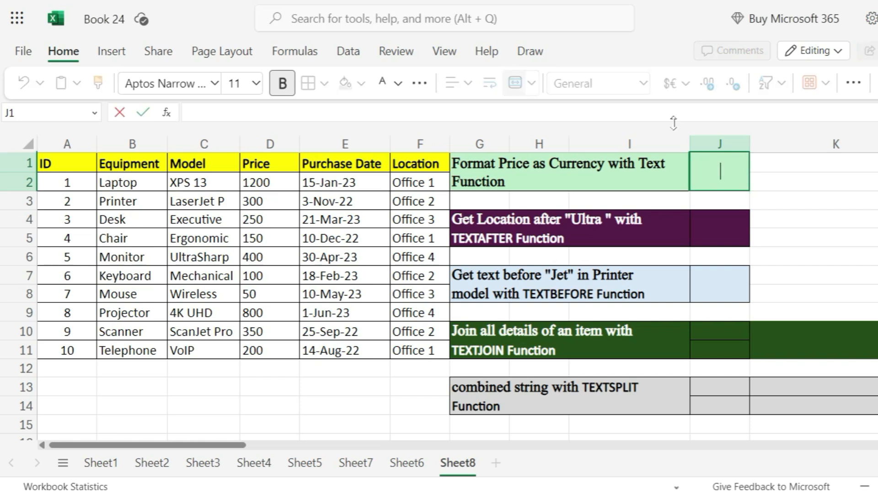
text(=te)
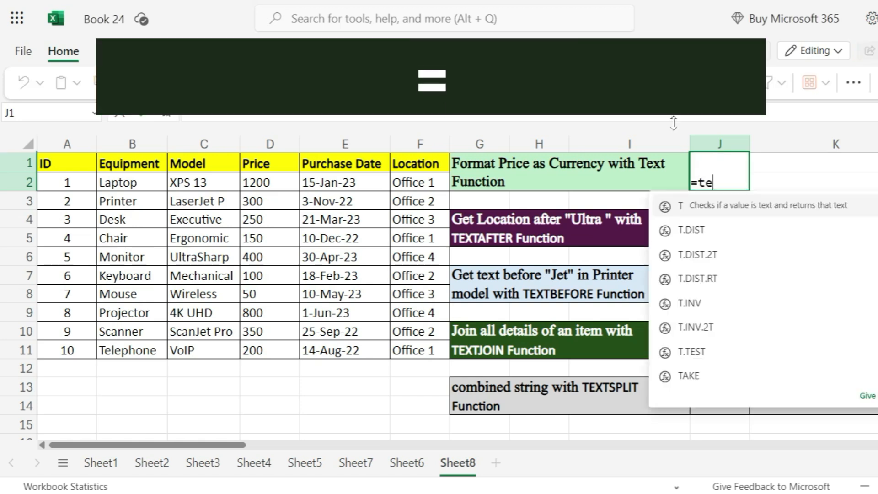
text(xt)
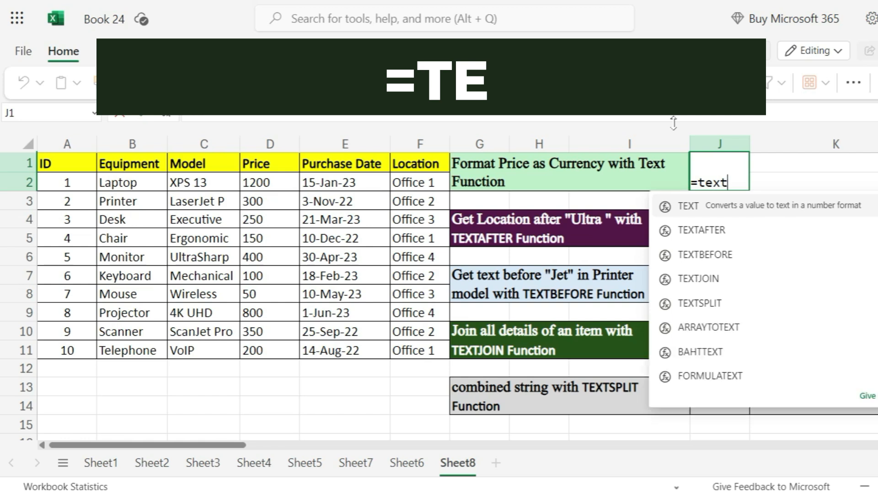
key(Tab)
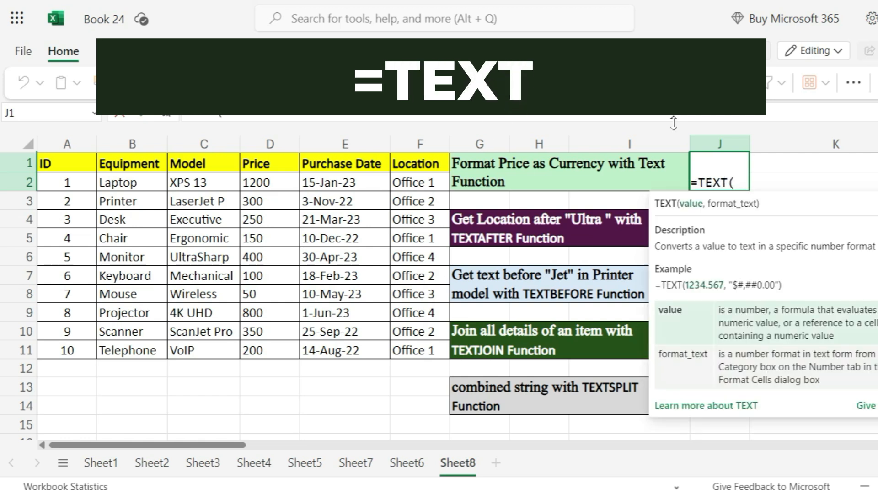
click(283, 184)
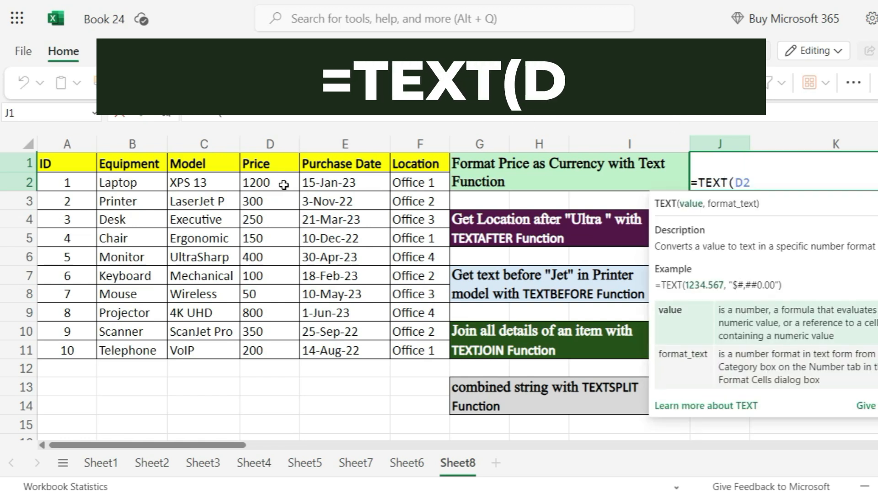
text(,")
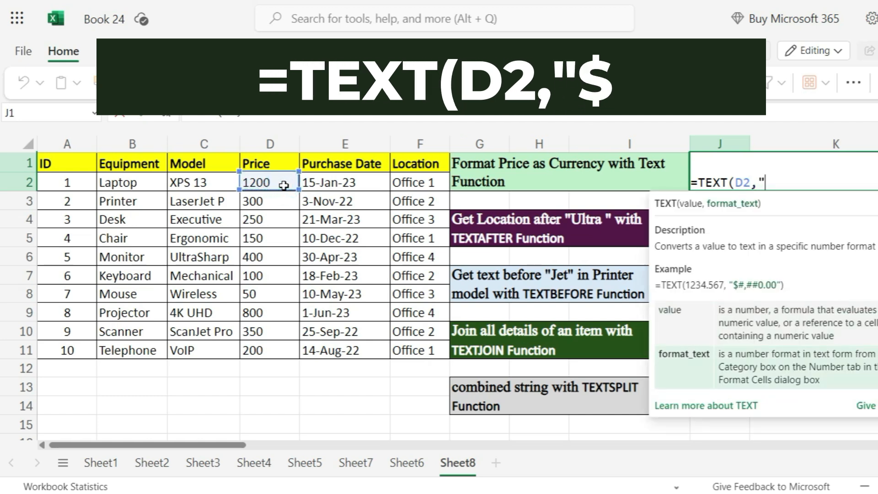
text($#)
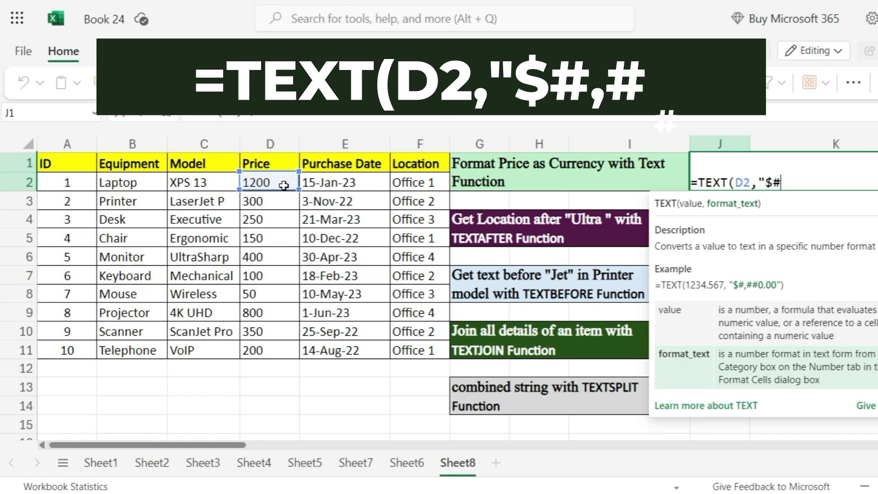
text(,)
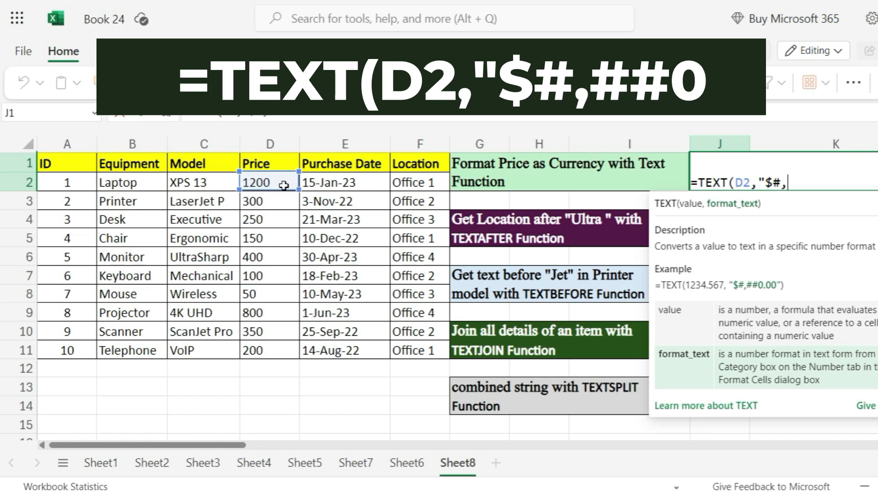
text(##)
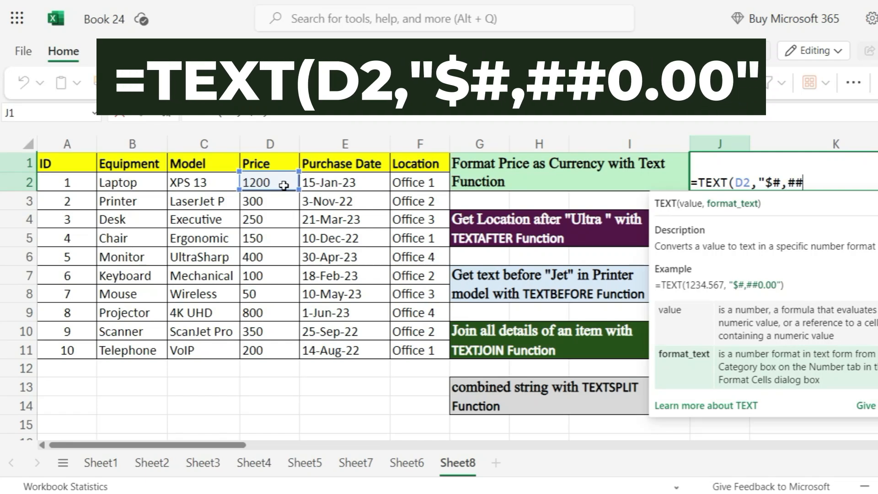
text(0.00)
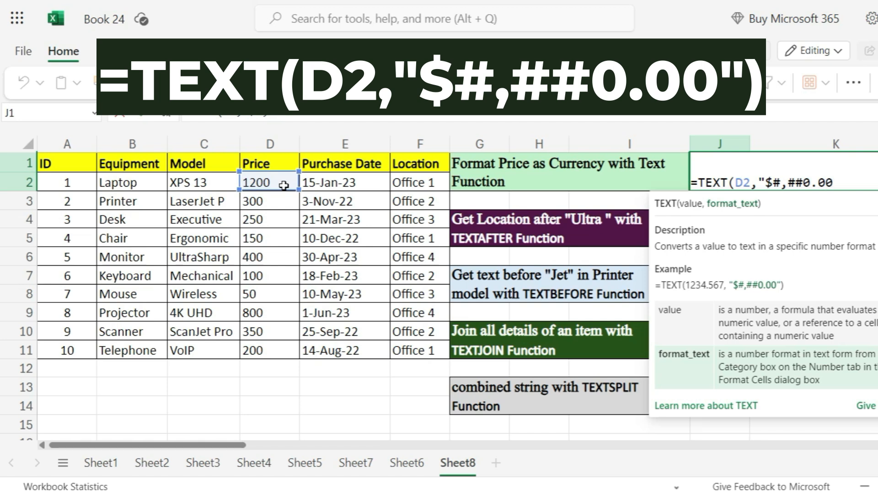
text("))
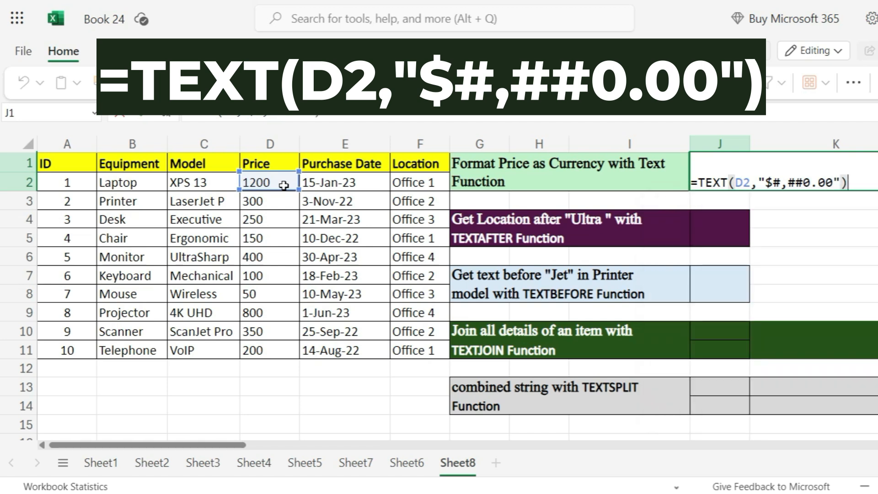
key(Return)
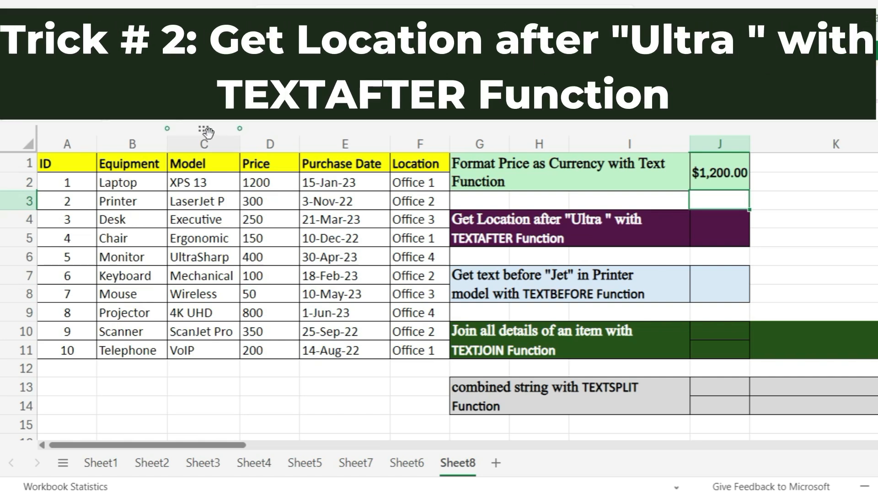
Enter =TEXTAFTER(C6,"Ultra") in cell J4 to extract the text following "Ultra" in the monitor's model
click(716, 236)
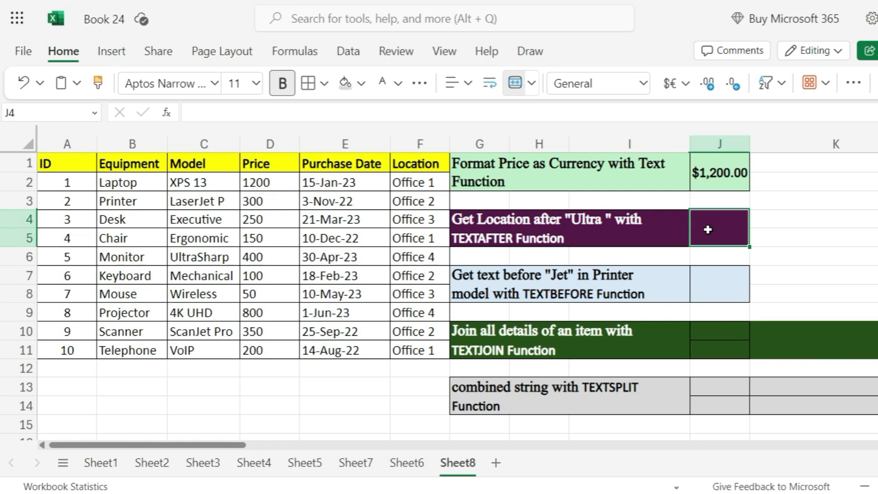
double_click(708, 229)
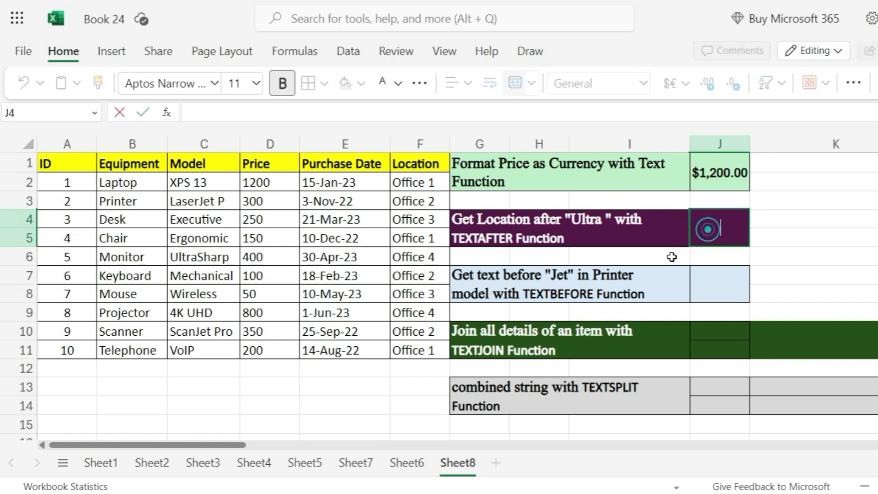
text(=)
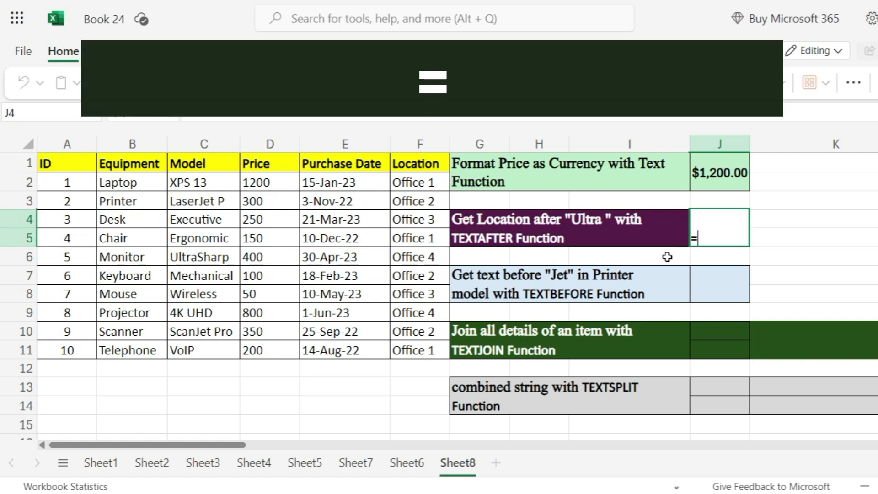
text(texta)
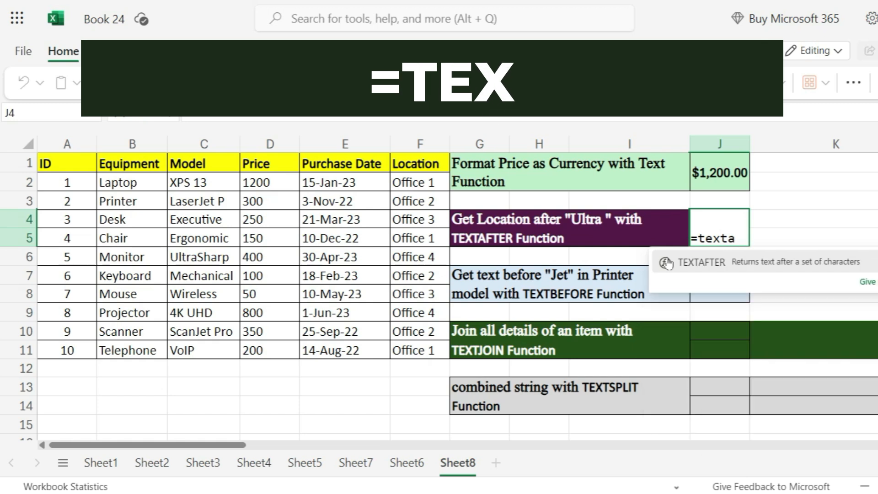
key(Tab)
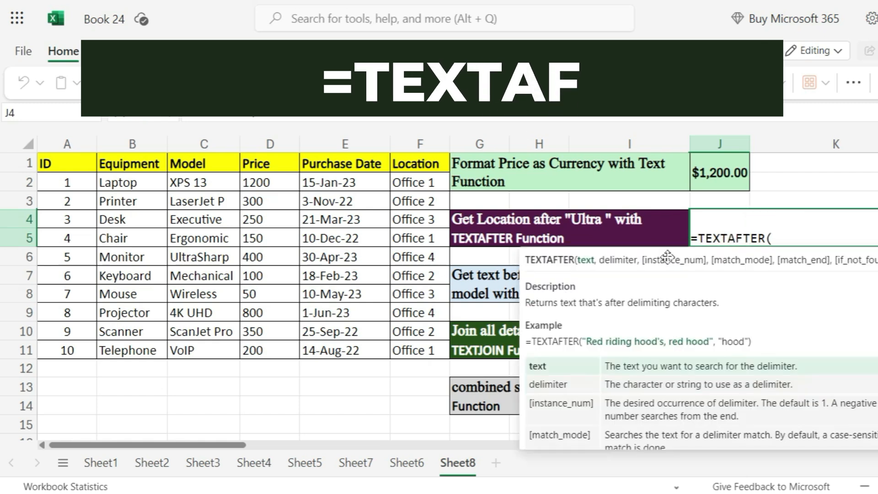
click(208, 262)
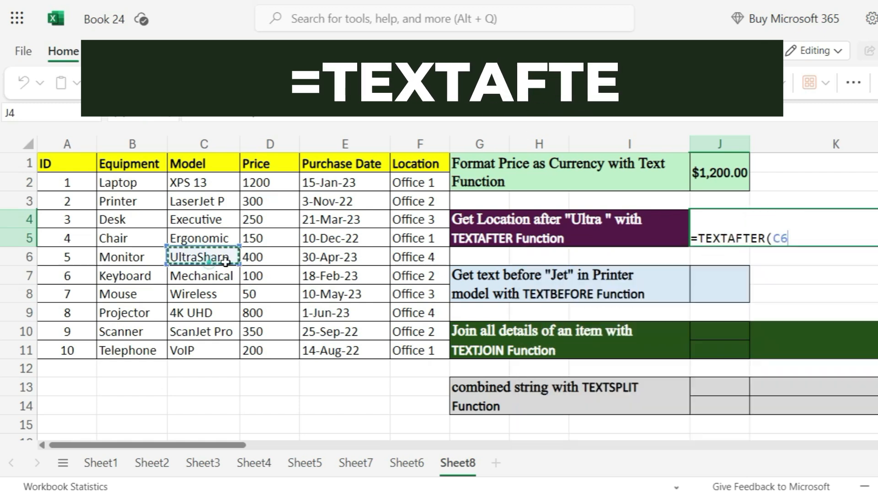
text(,)
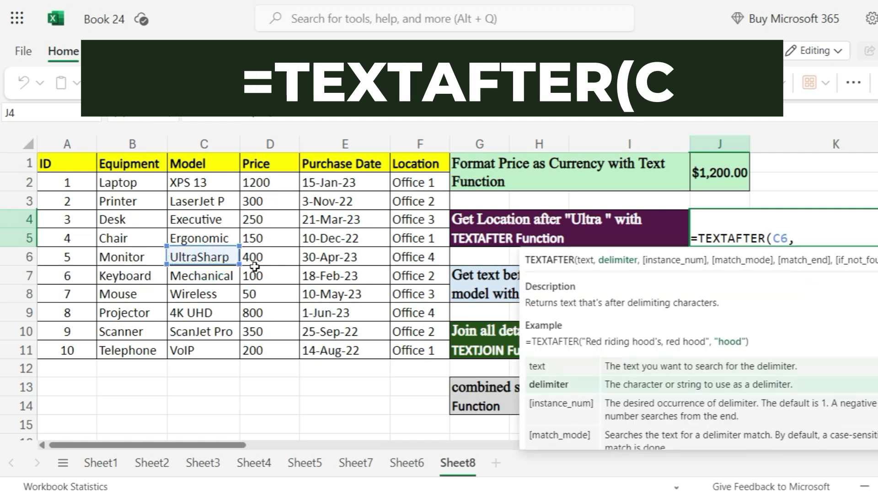
text("U)
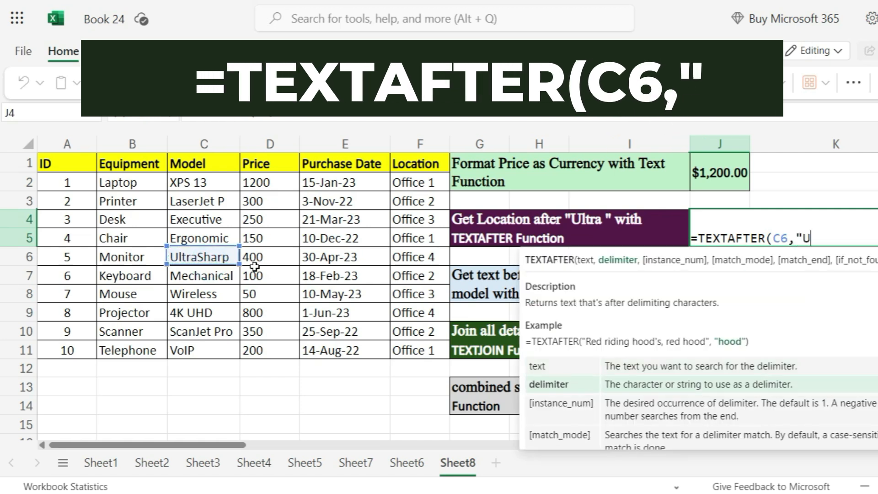
text(ltra"))
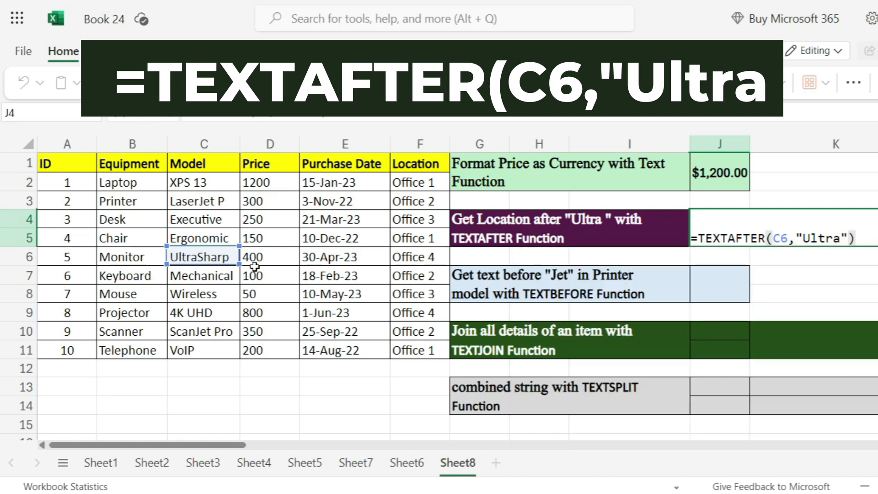
key(Return)
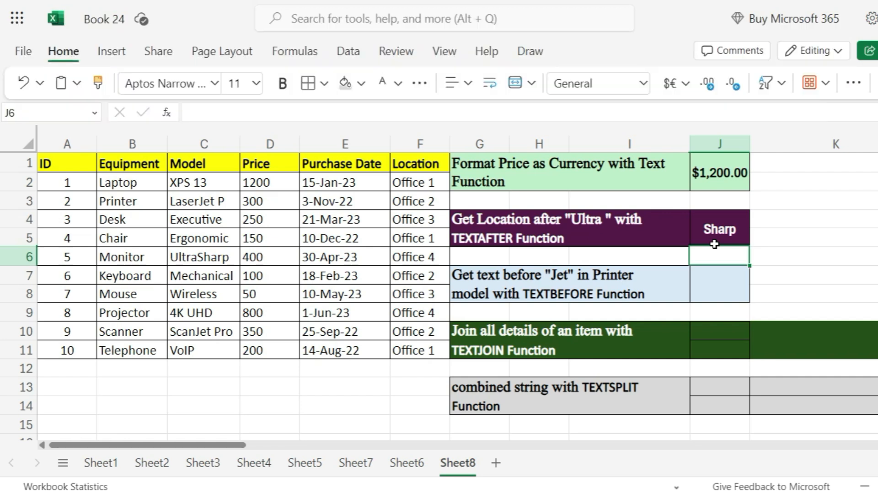
Enter =TEXTBEFORE(C3,"Jet") in cell J7 to extract the text preceding "Jet" in the printer's model
click(709, 287)
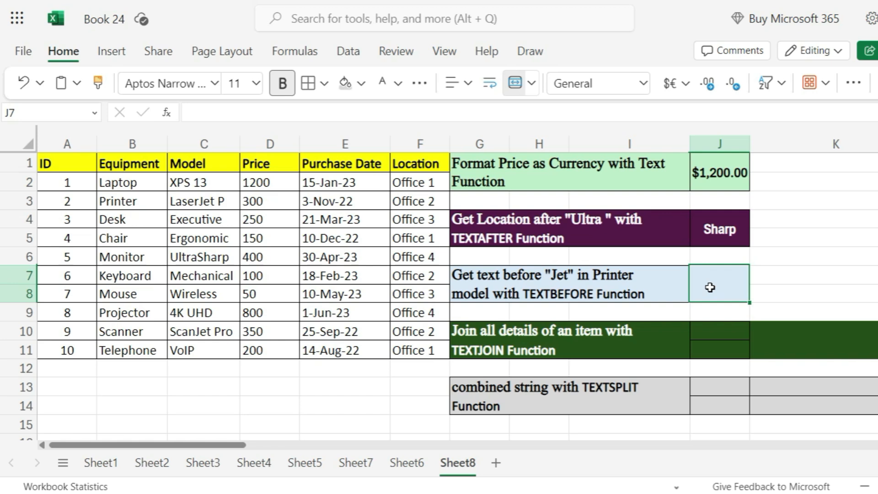
double_click(709, 286)
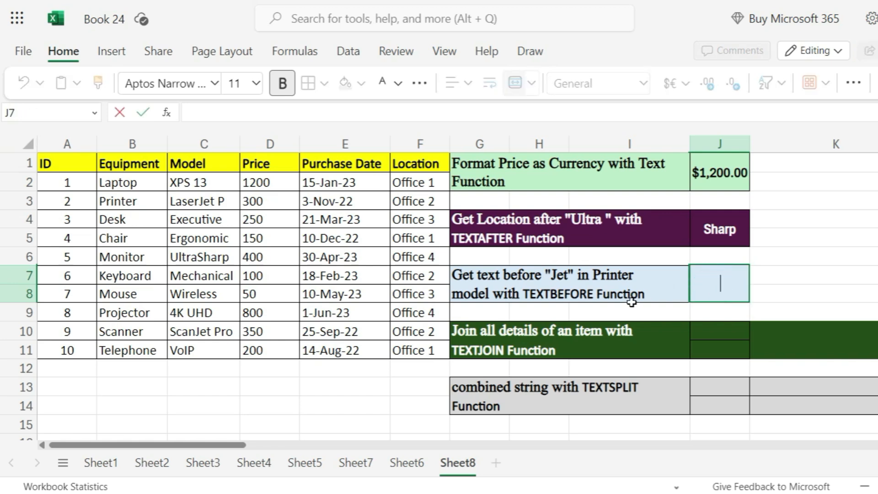
text(=)
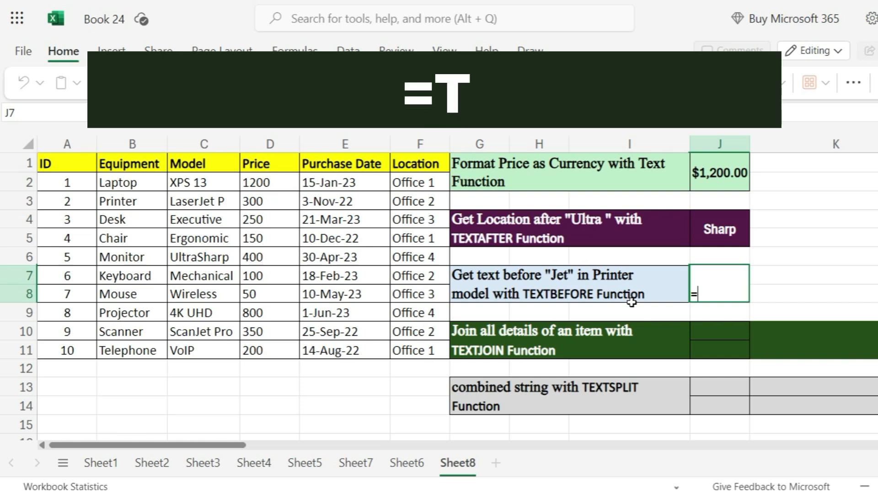
text(textbe)
key(Tab)
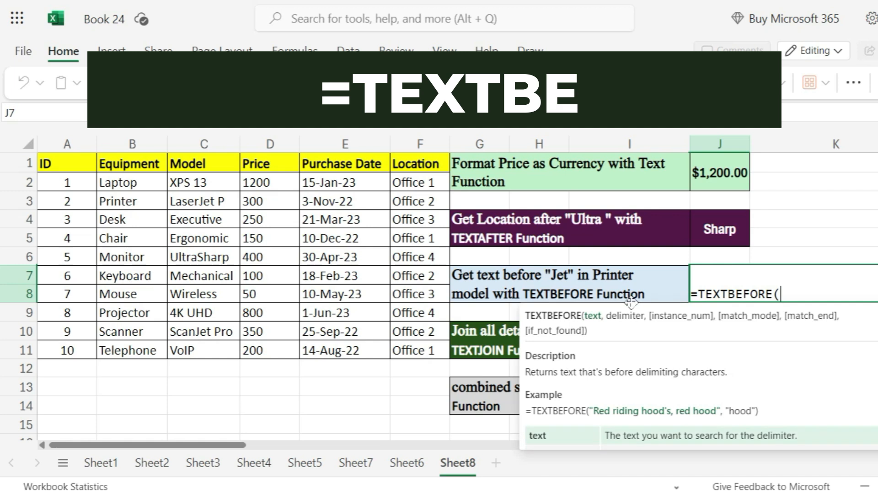
click(194, 202)
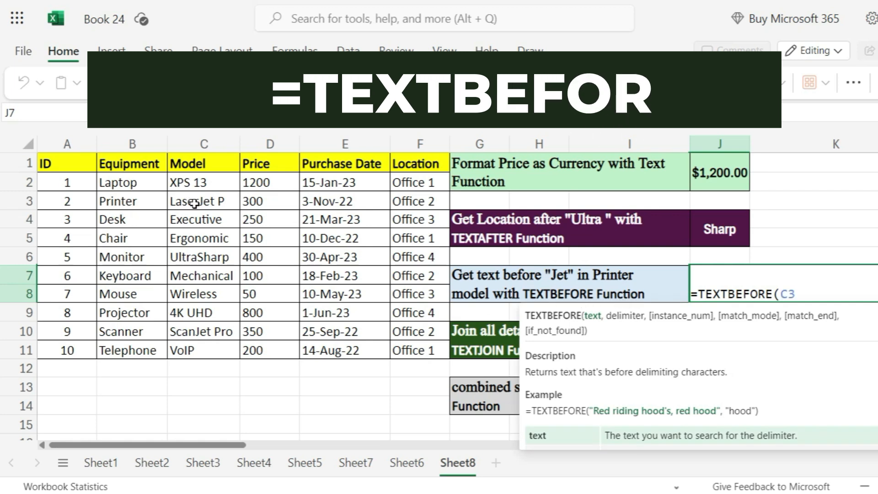
text(,"Je)
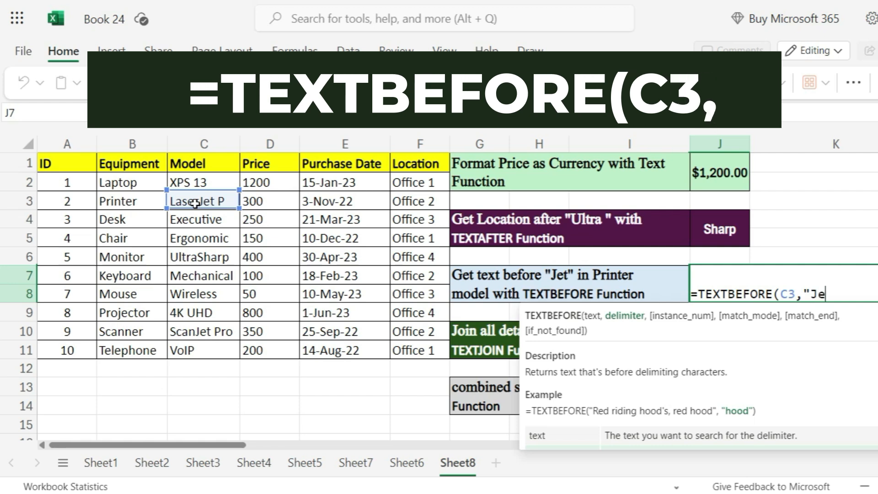
text(t"))
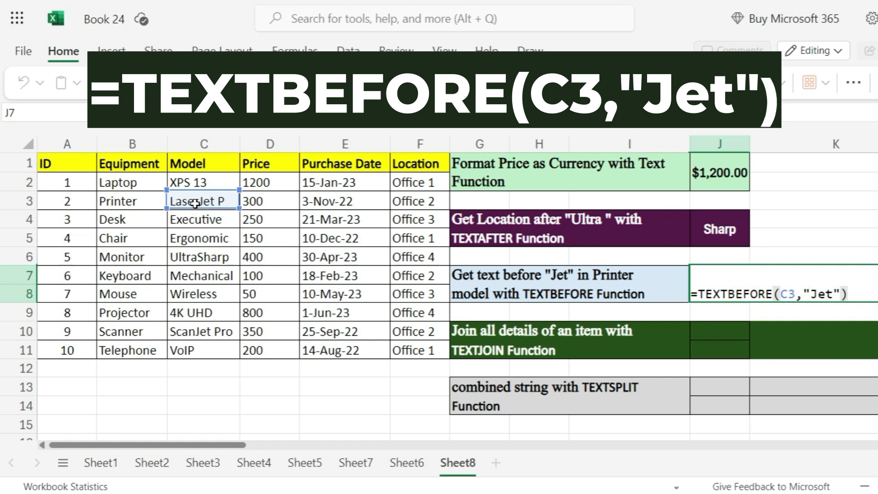
key(Return)
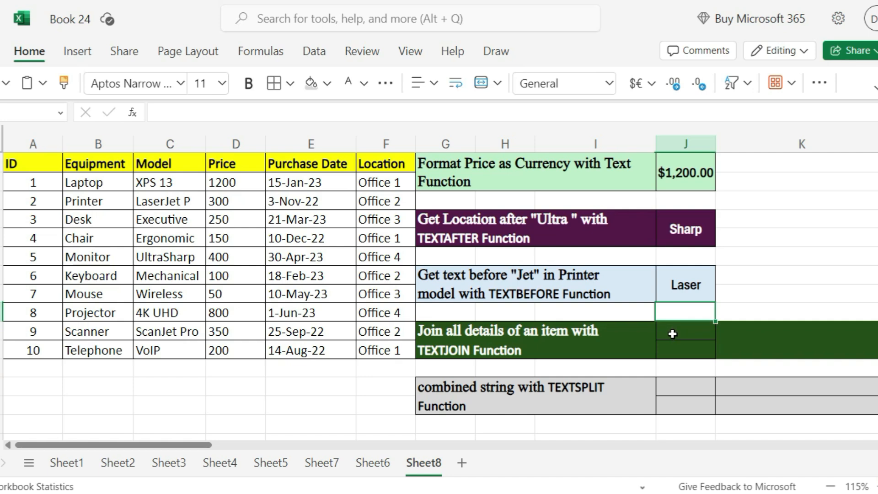
Enter =TEXTJOIN(" | ",true,B2,C2,C2,E2,F2) in cell J10 to join the laptop's details with a pipe delimiter
double_click(672, 333)
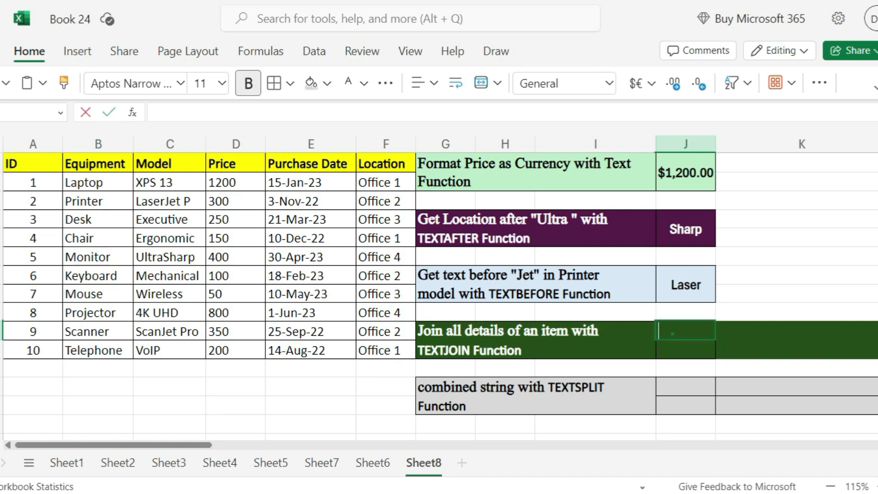
text(=)
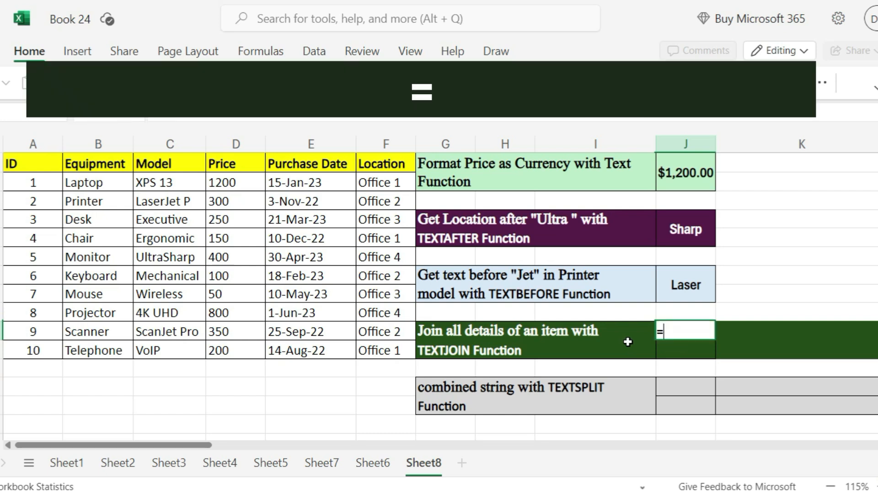
text(textj)
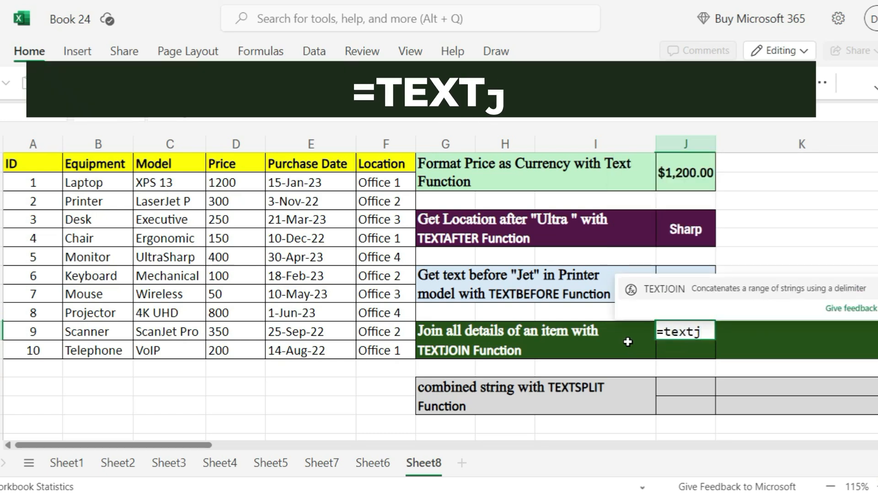
key(Tab)
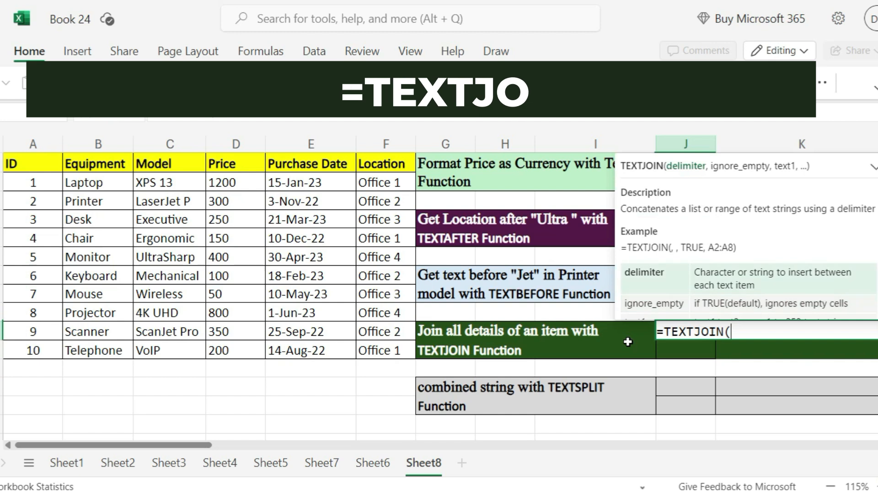
text(")
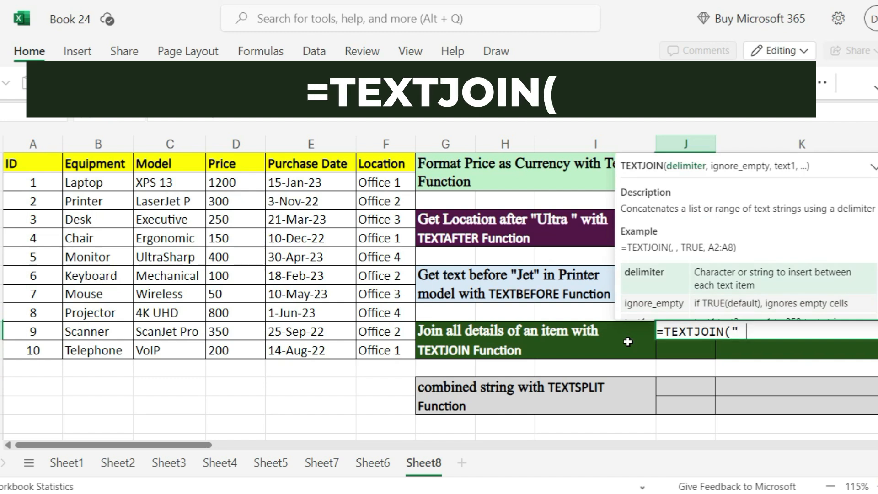
text( | )
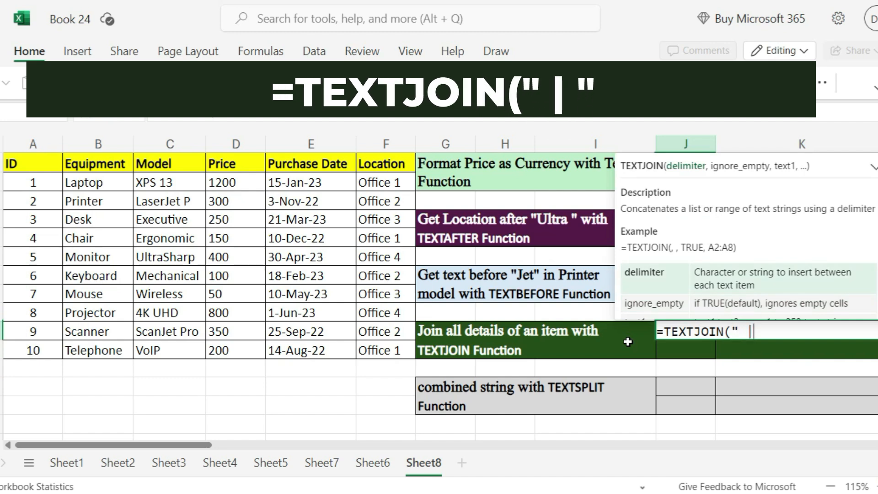
text(")
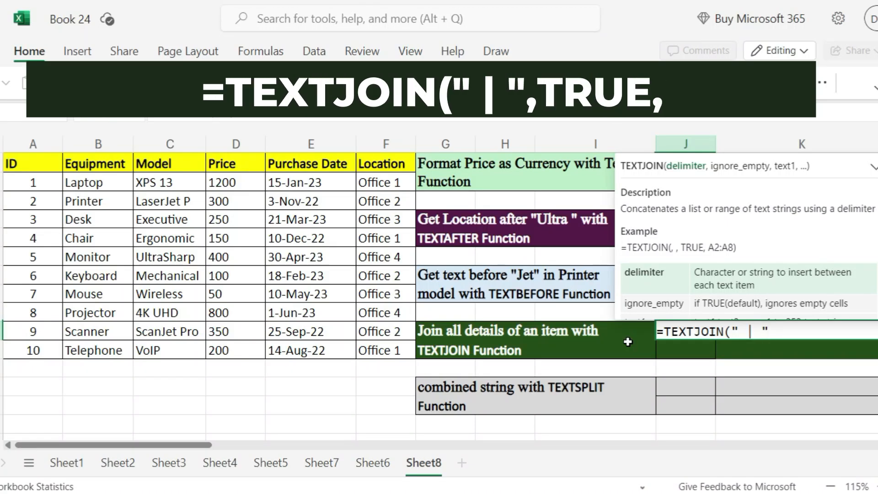
text(,tru)
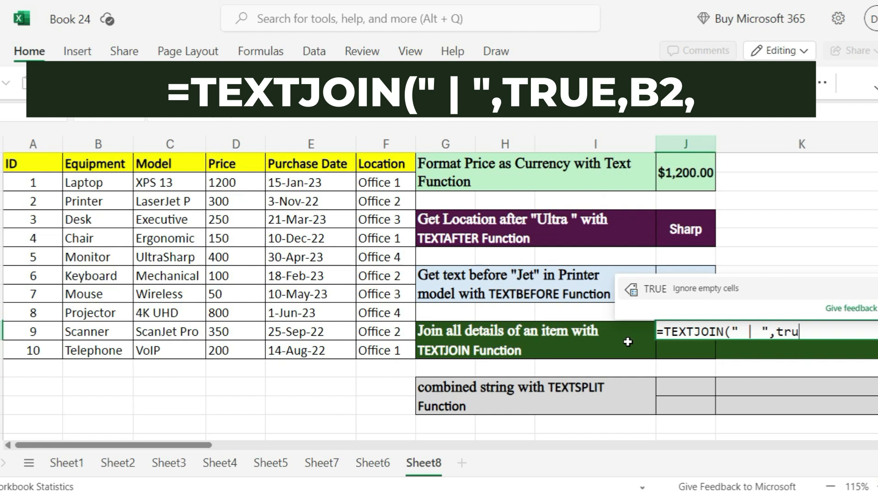
text(e,)
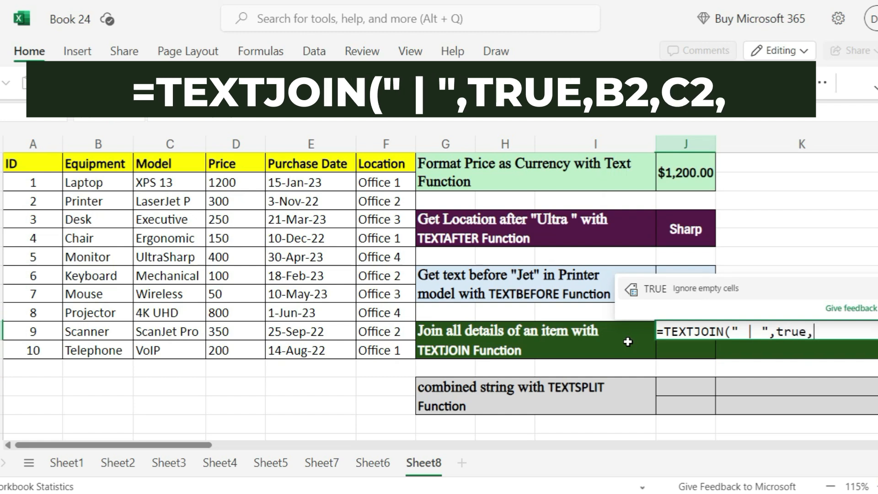
click(107, 182)
text(,)
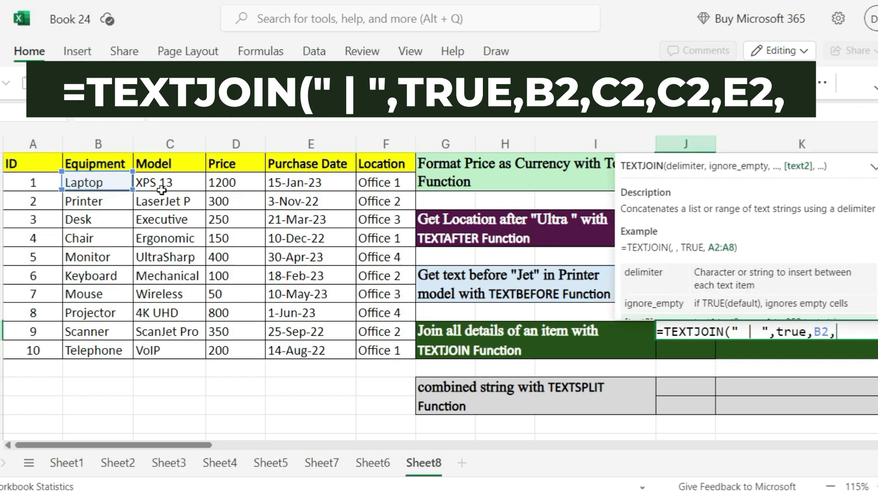
click(174, 182)
text(,)
click(177, 183)
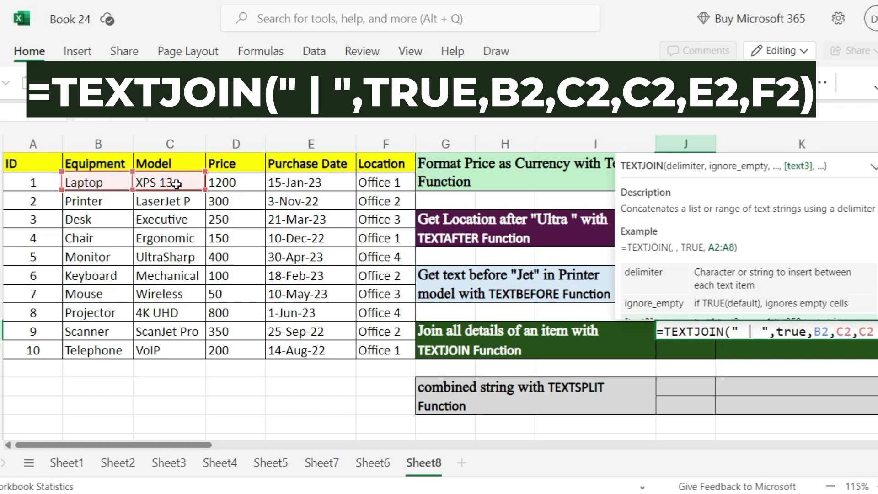
text(,)
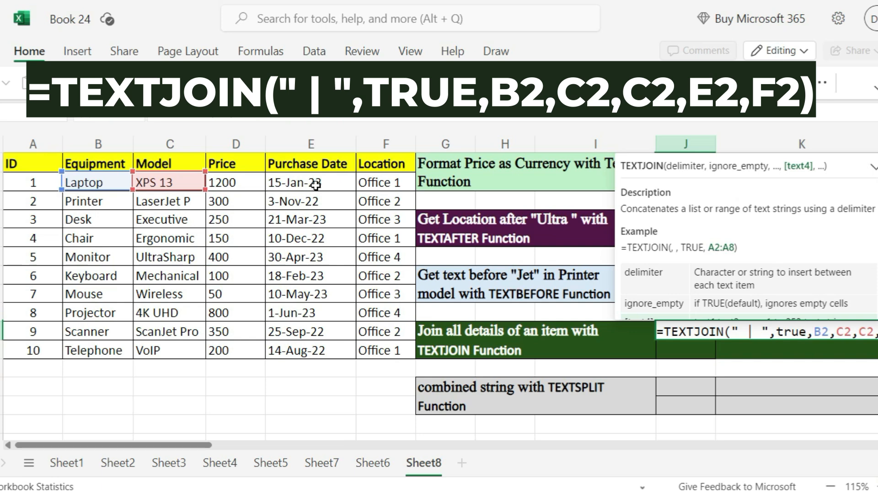
click(315, 184)
text(,)
click(374, 184)
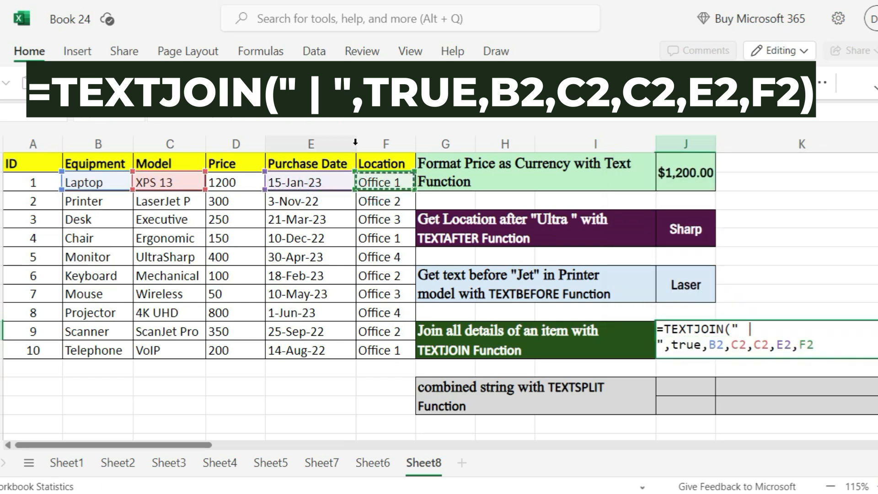
text())
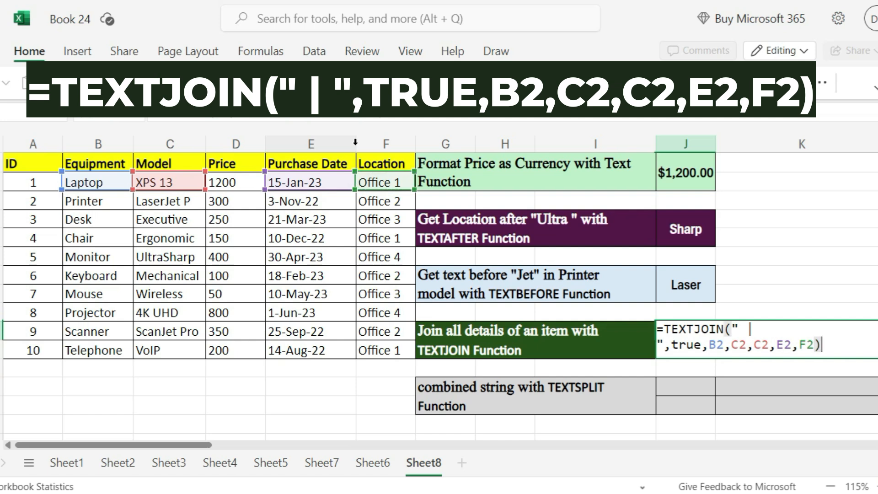
key(Return)
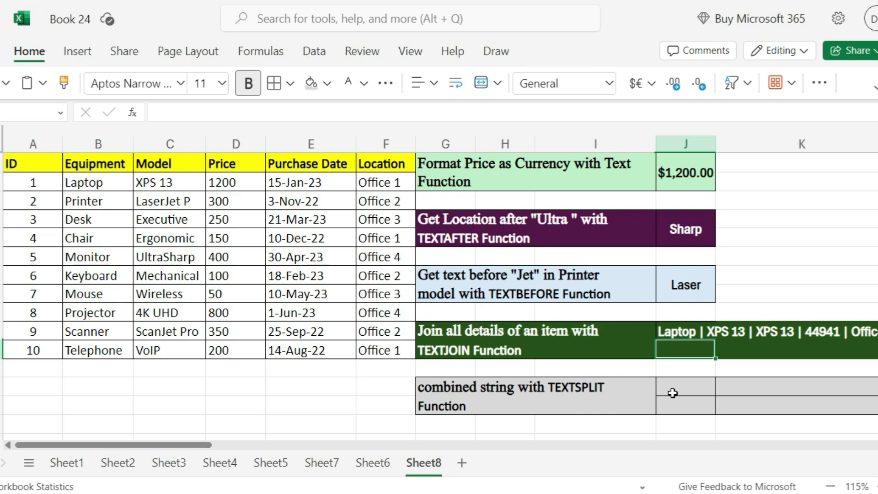
Enter =TEXTSPLIT(TEXTJOIN(" ",true,B2,C2)," ") in cell J13 to split the laptop's combined equipment and model text at spaces into columns
click(672, 393)
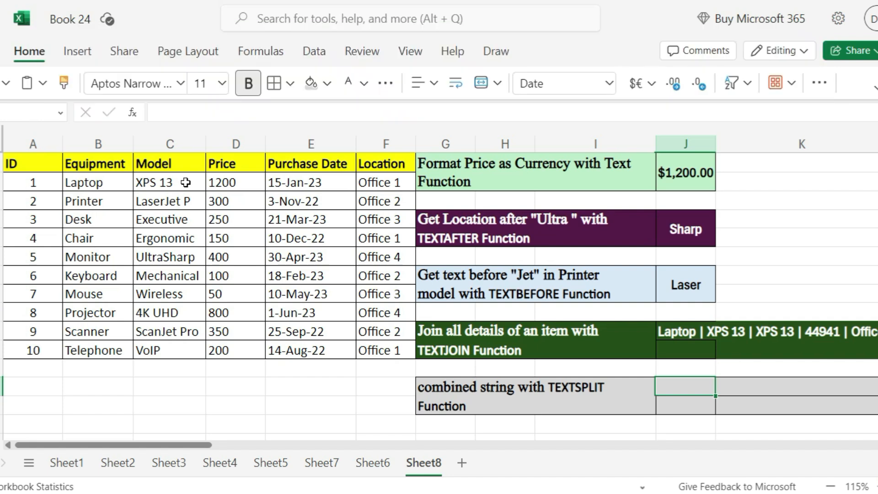
double_click(677, 387)
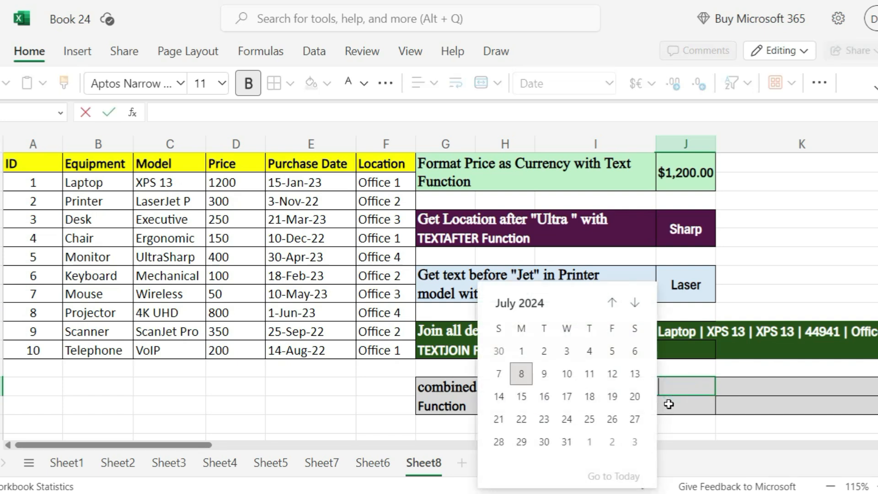
text(=)
text(t)
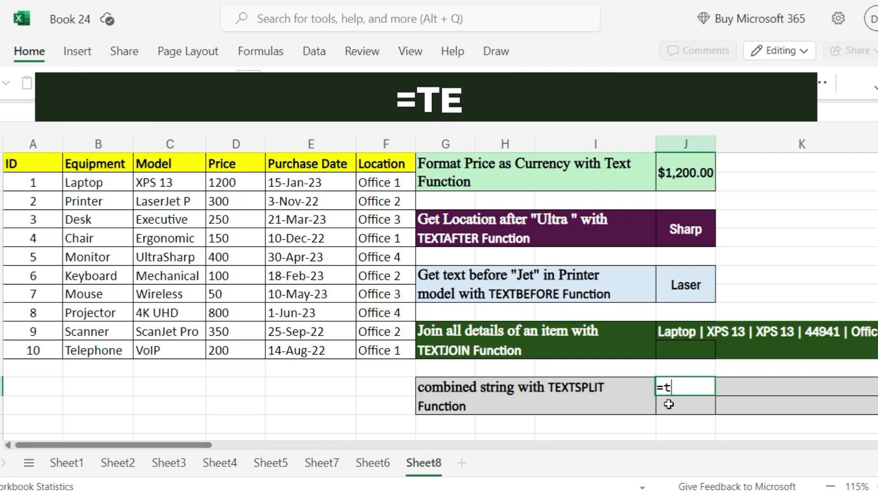
text(extsp)
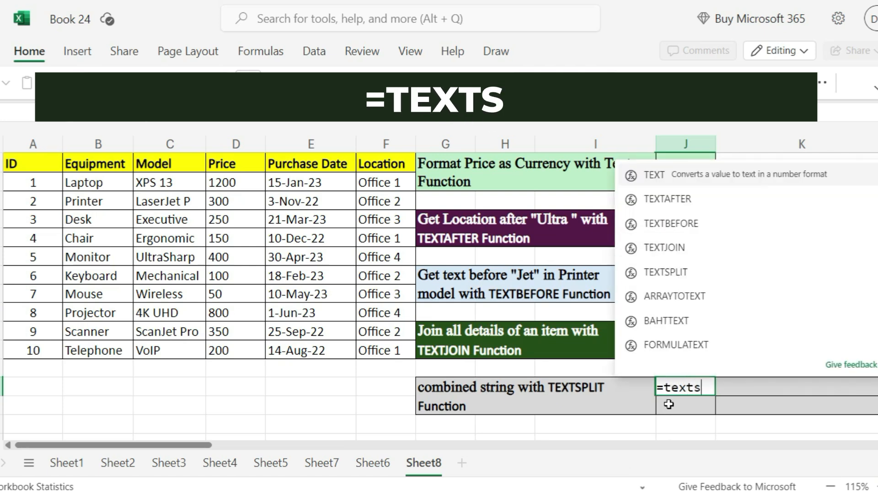
key(Tab)
text(text)
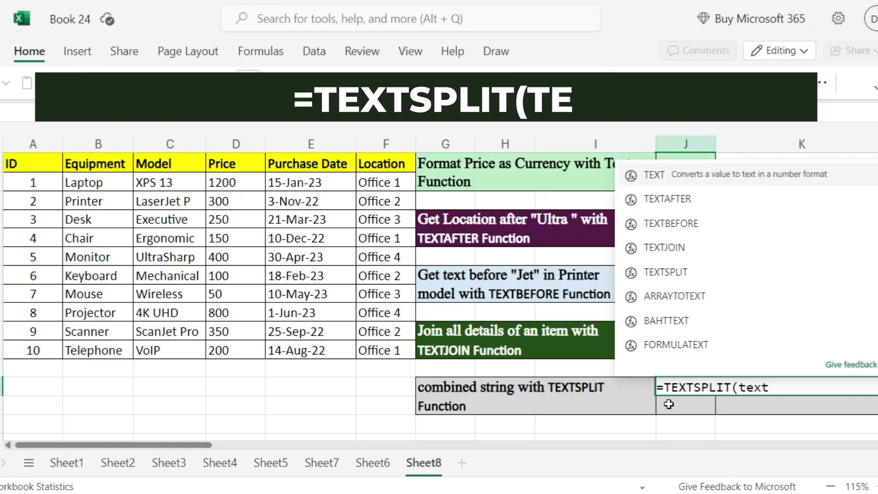
text(j)
key(Tab)
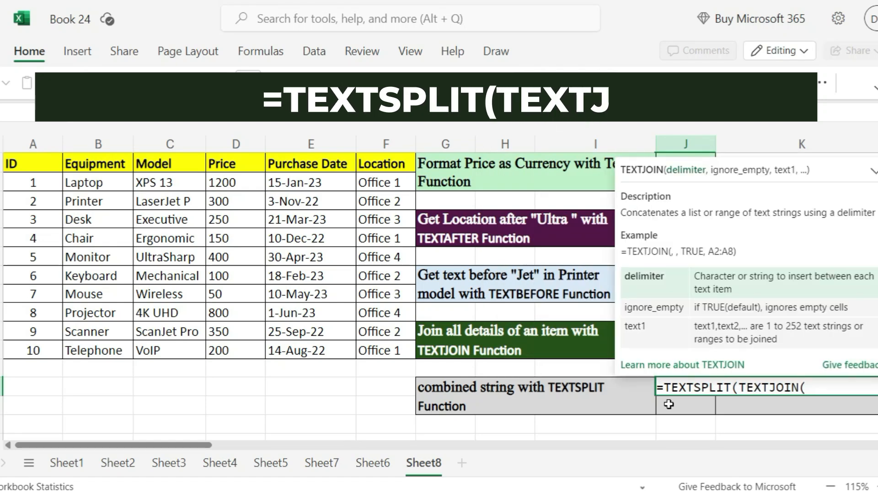
text(")
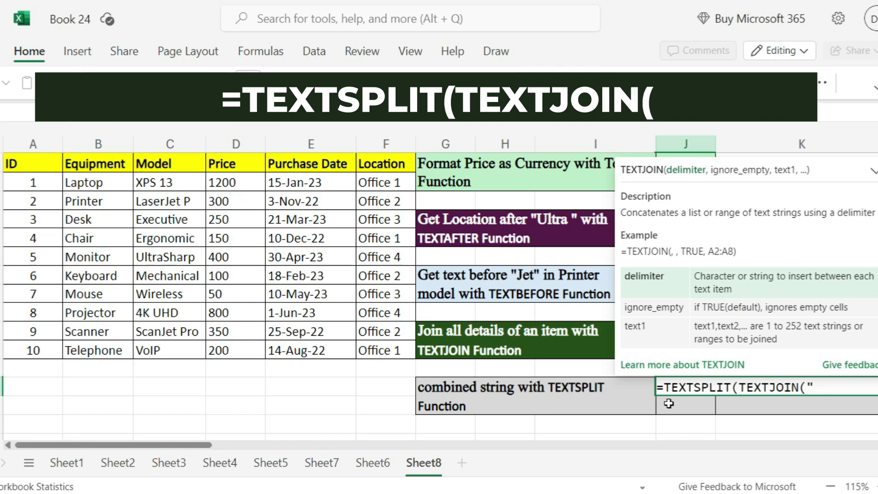
text( ",t)
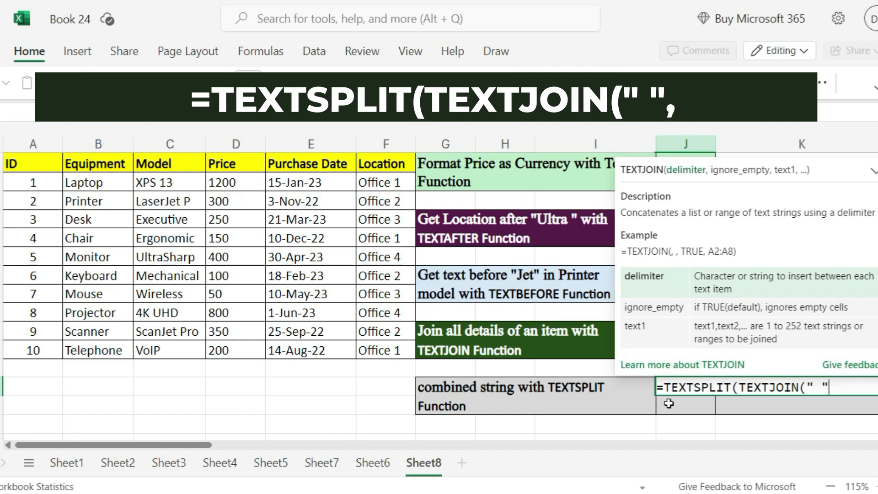
text(r)
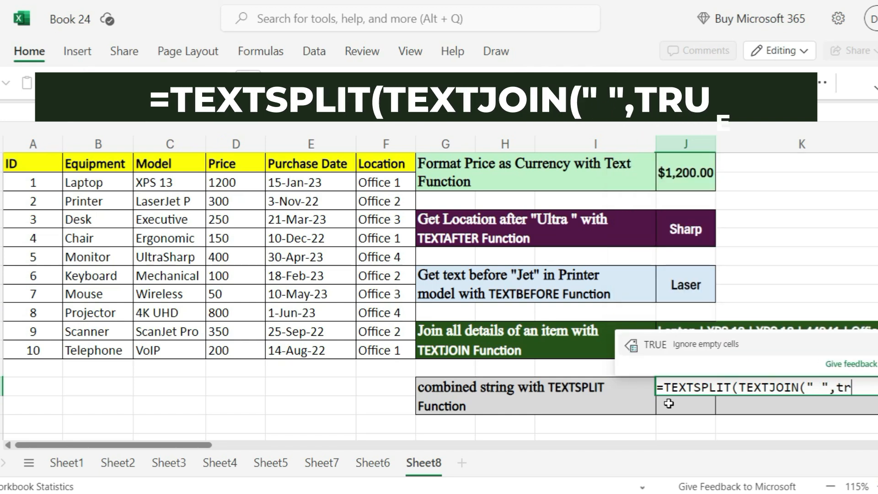
text(ue,)
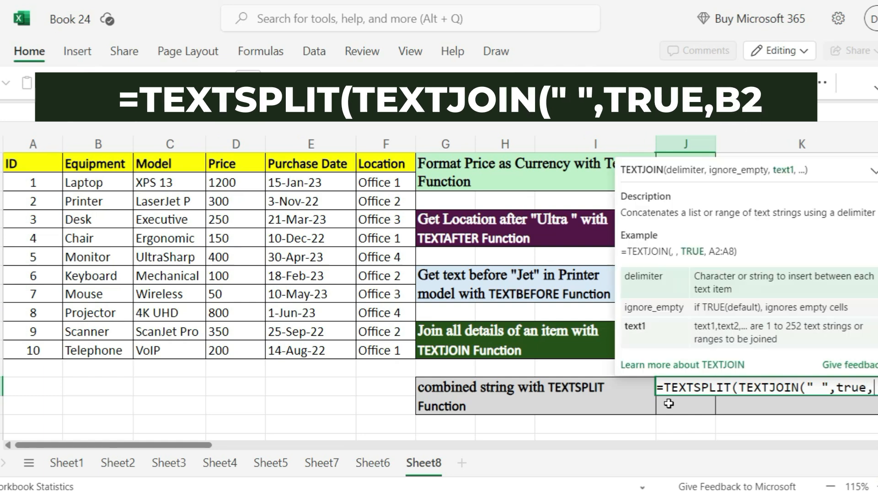
click(107, 184)
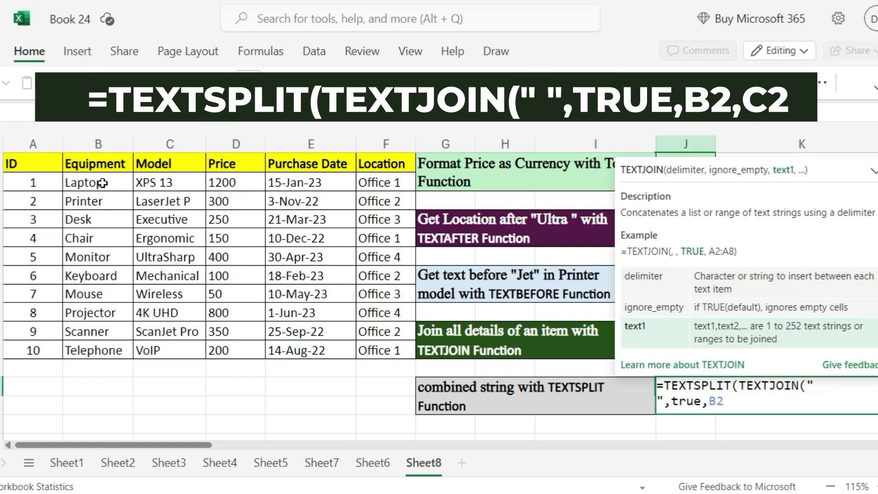
text(,)
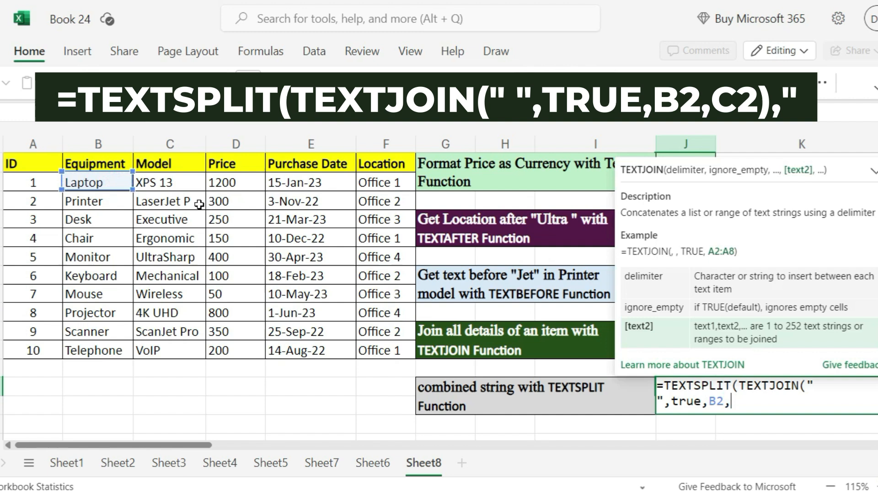
click(160, 182)
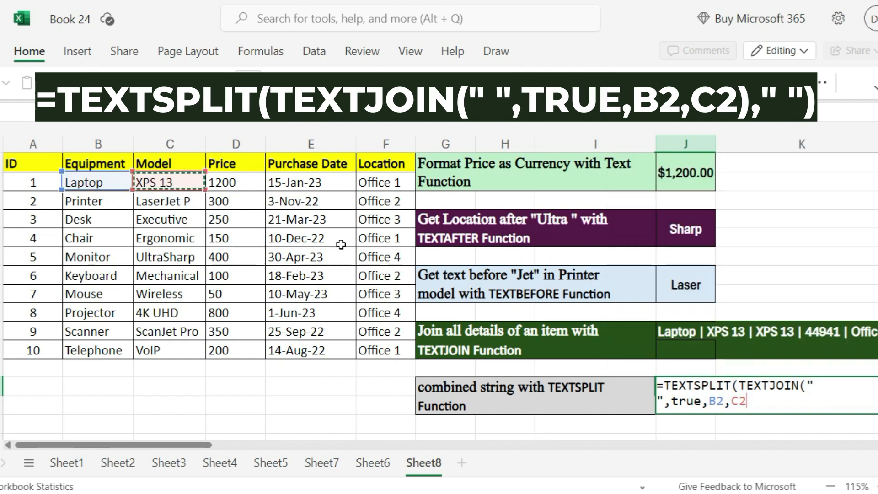
text(),)
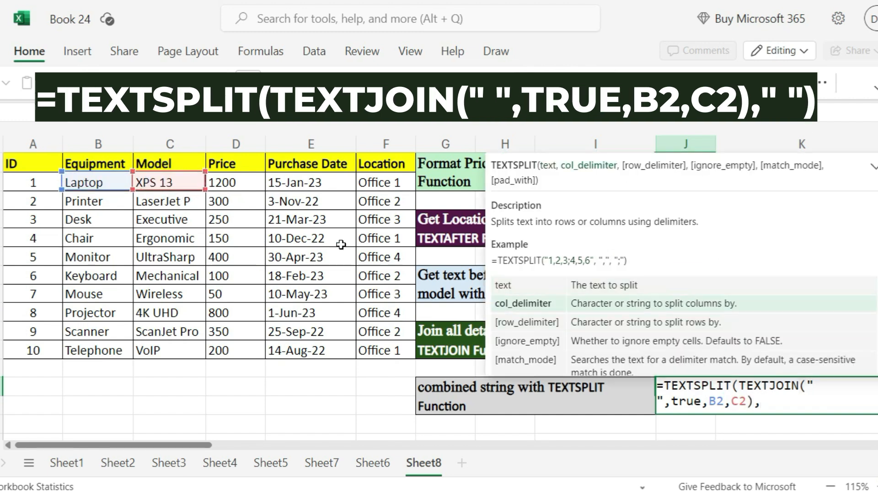
text(" "))
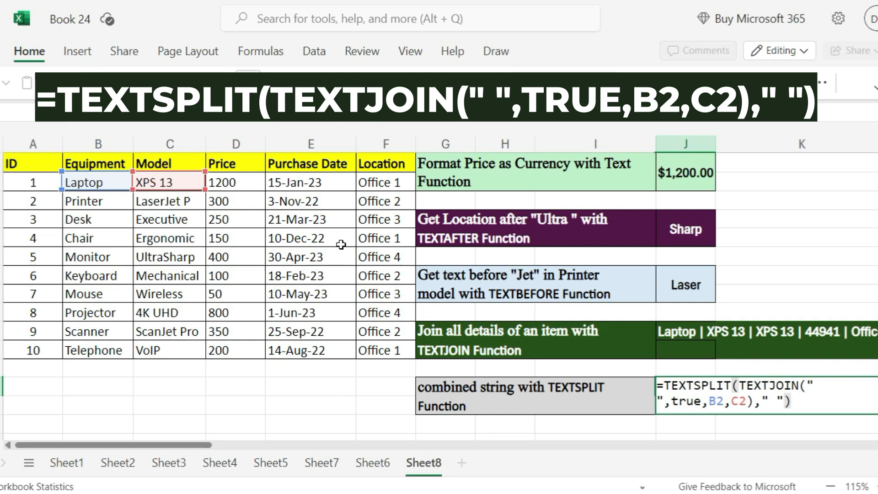
key(Return)
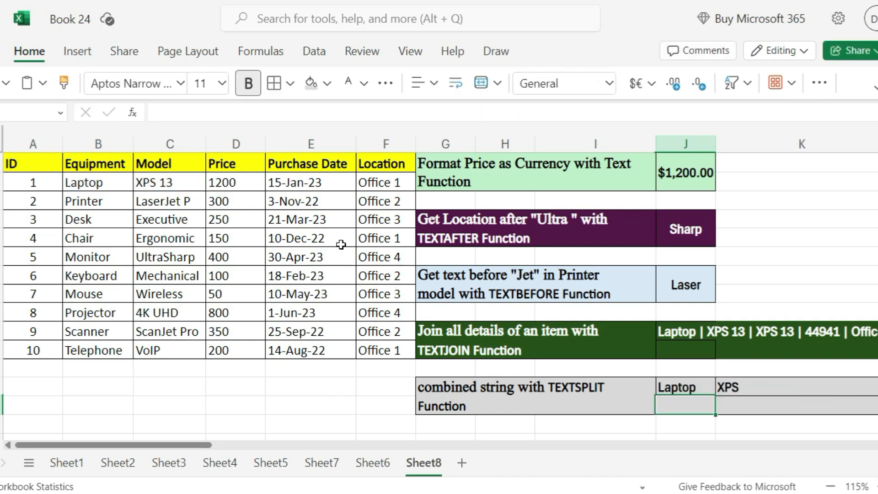